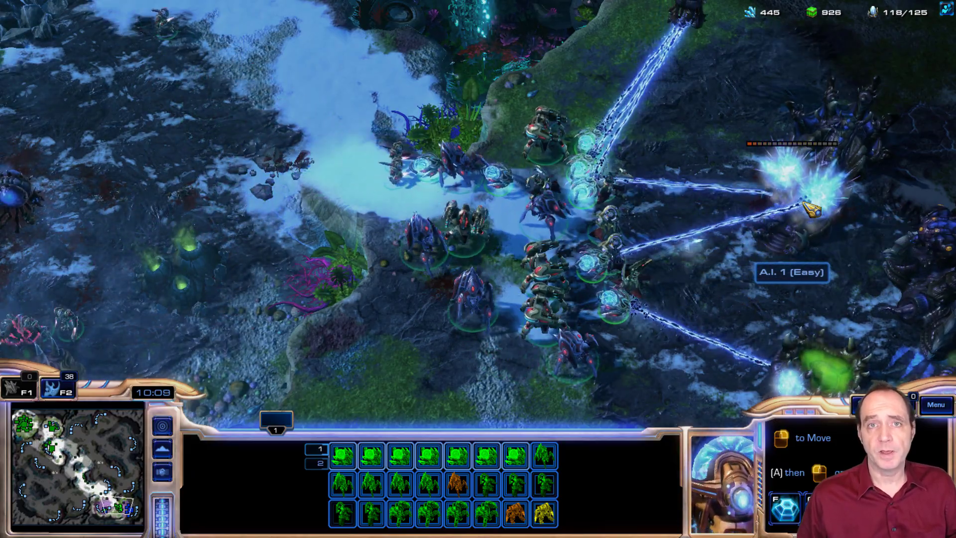
- Pan the game camera right and down to follow the Zealots fighting in the Zerg base
key("Right")
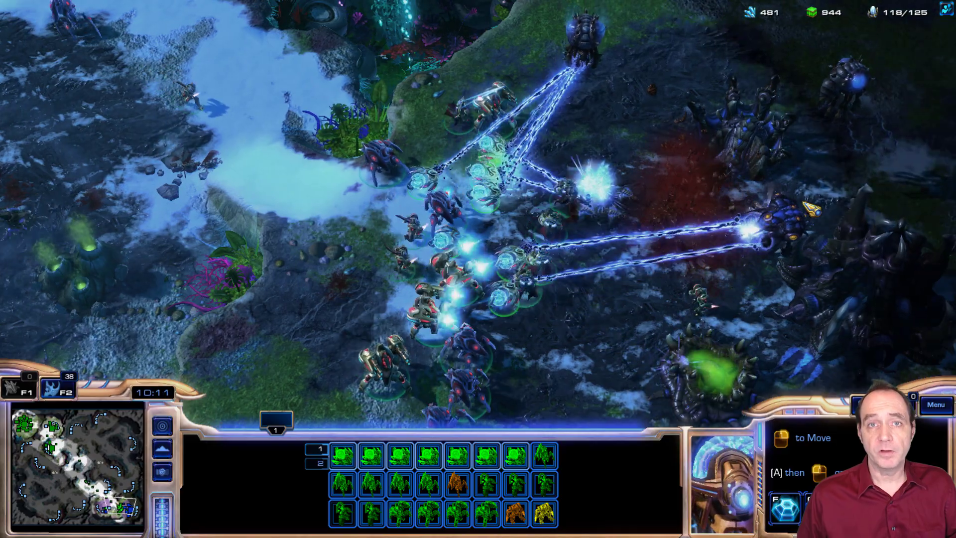
key("Right")
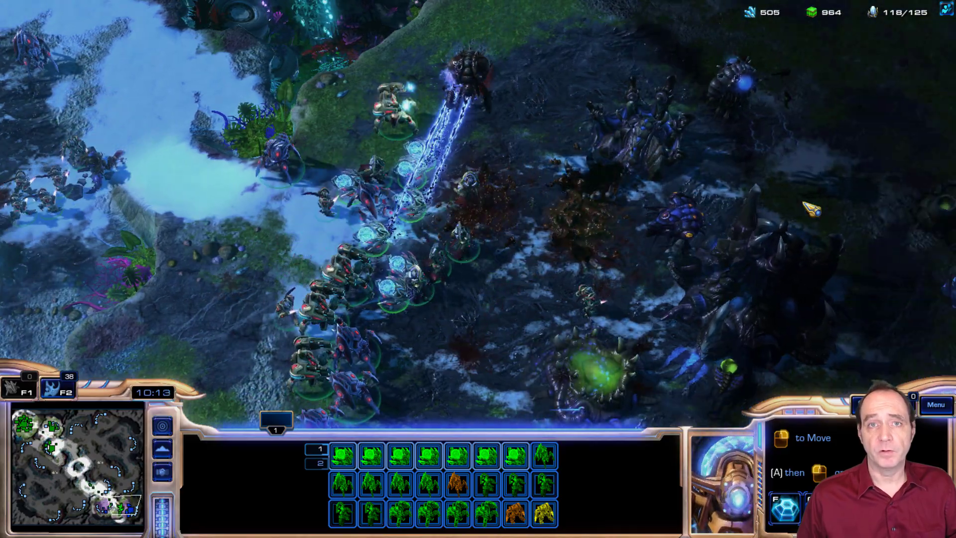
key("Right")
key("Down")
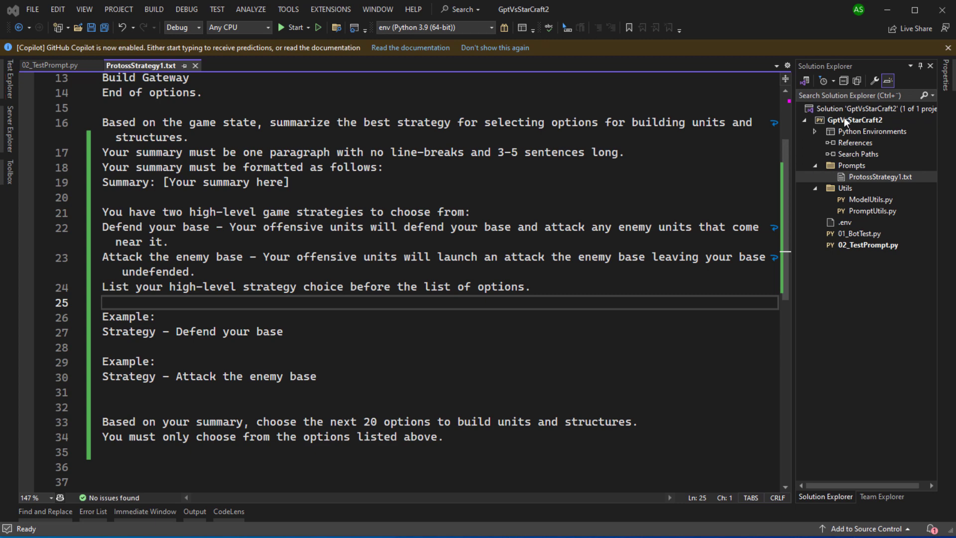
- Add a new item named 03_PlayProtossGptBot to the project, then bring up 01_BotTest.py
right_click(845, 117)
left_click(648, 269)
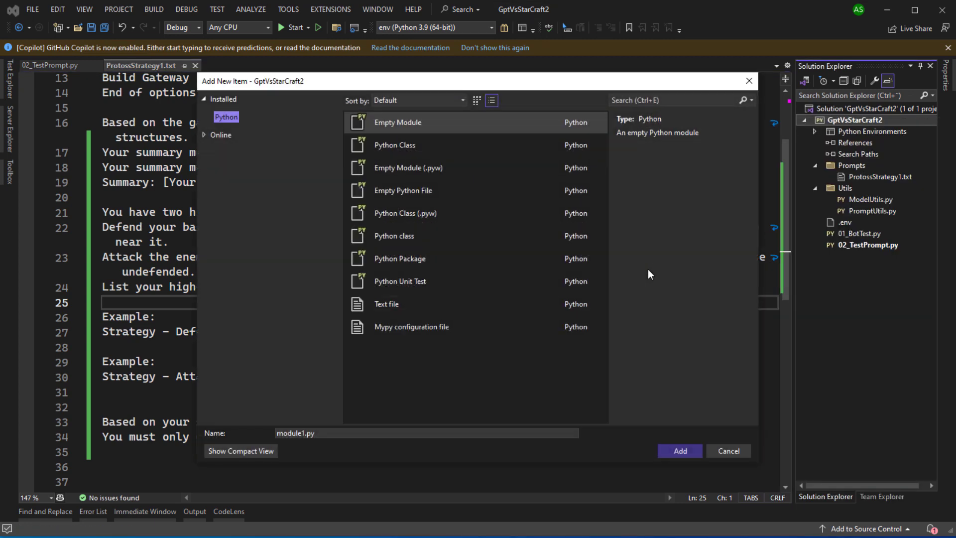
double_click(299, 433)
type("03_PlayProtossGptBot")
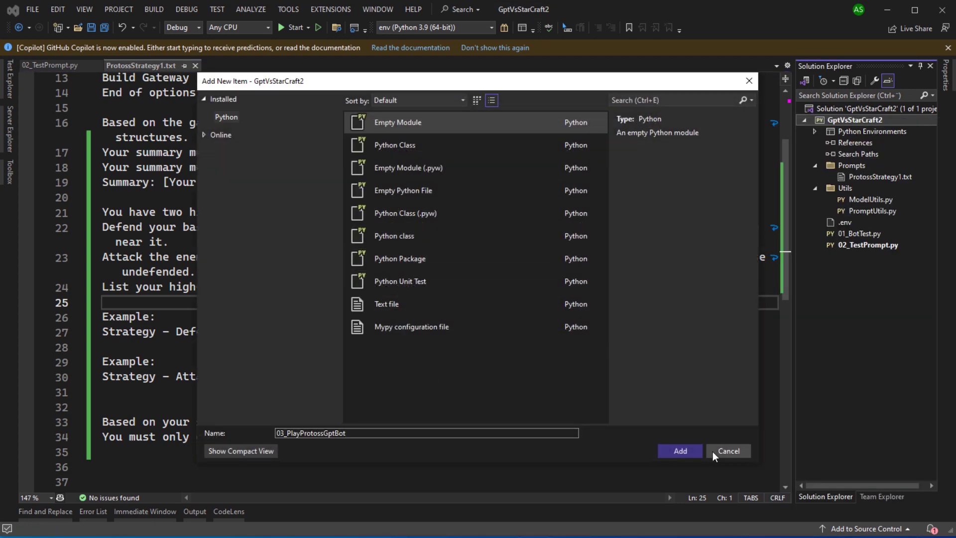
left_click(686, 451)
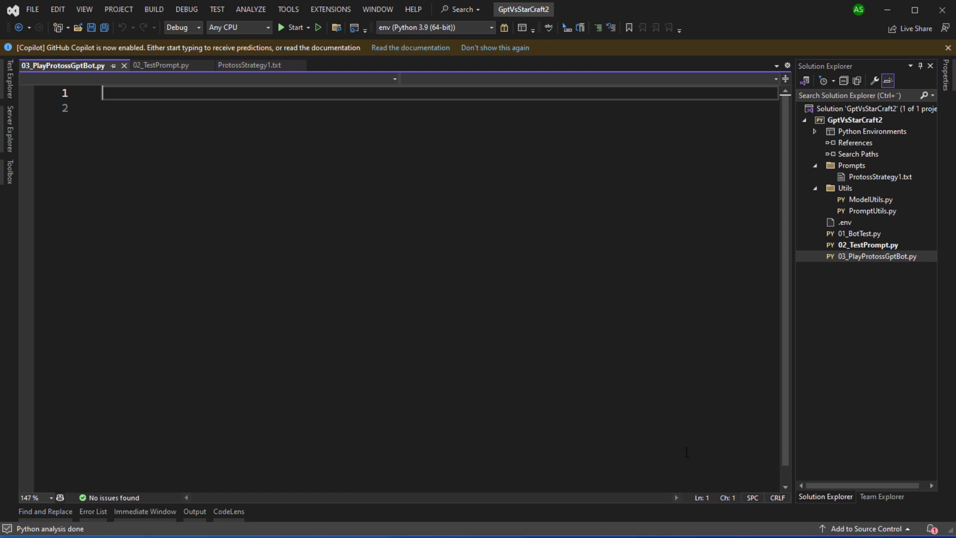
double_click(848, 234)
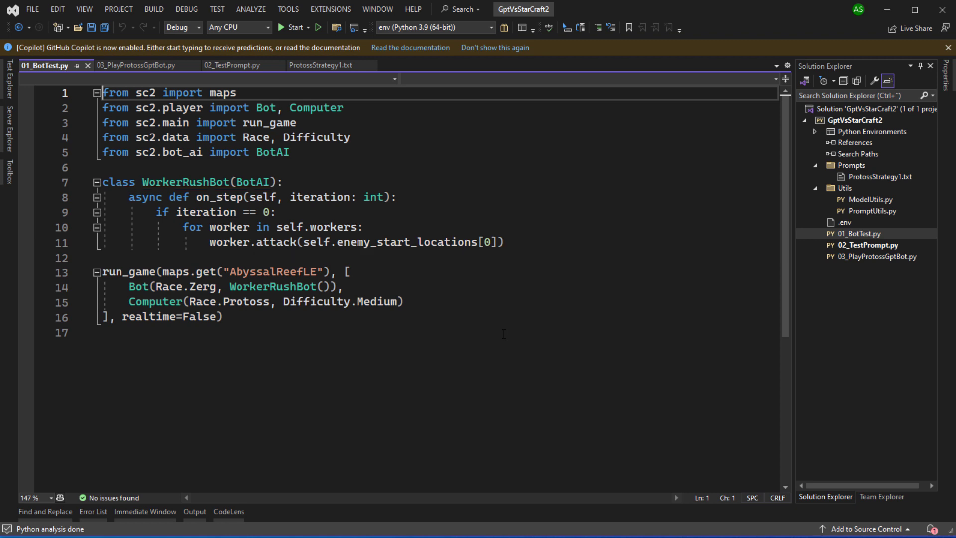
- Add a new folder named Bots to the project
left_click(878, 256)
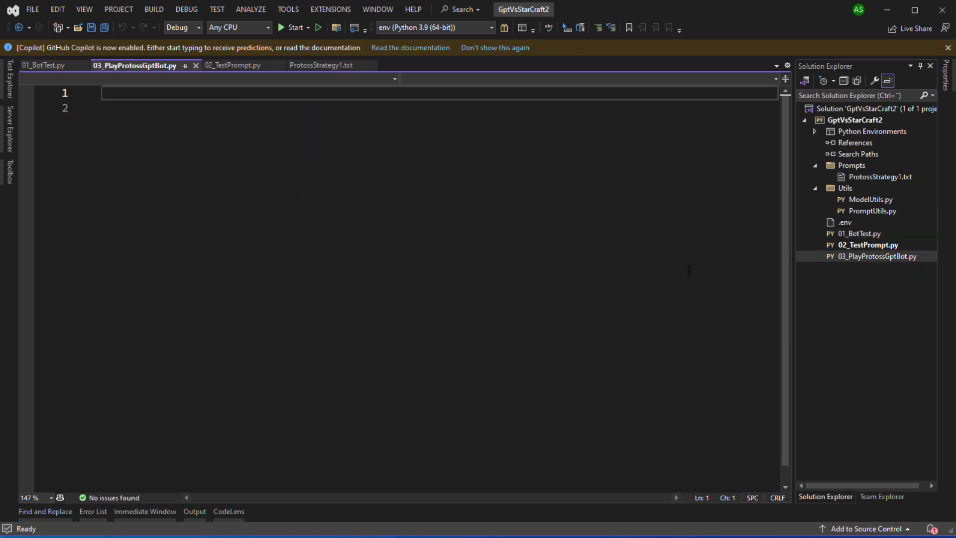
right_click(840, 119)
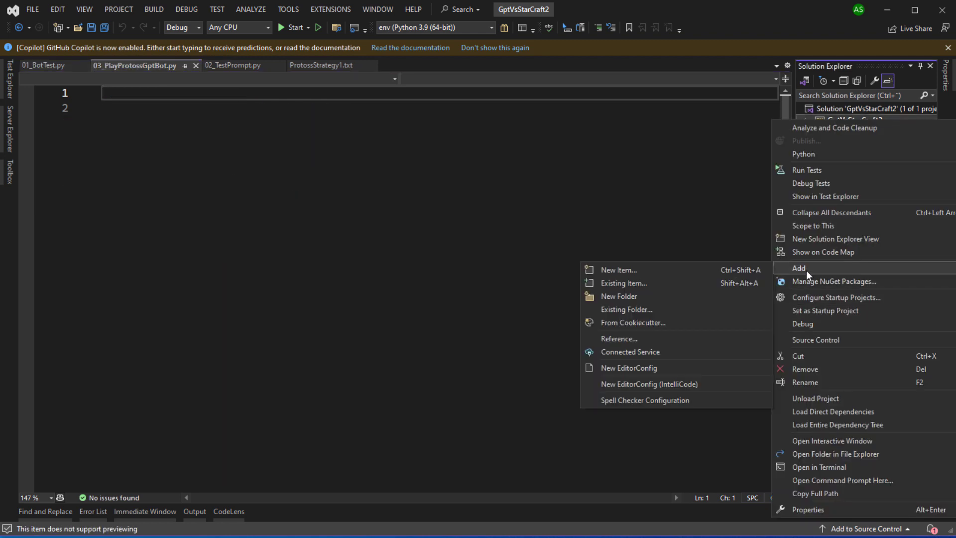
left_click(627, 295)
type("Bot")
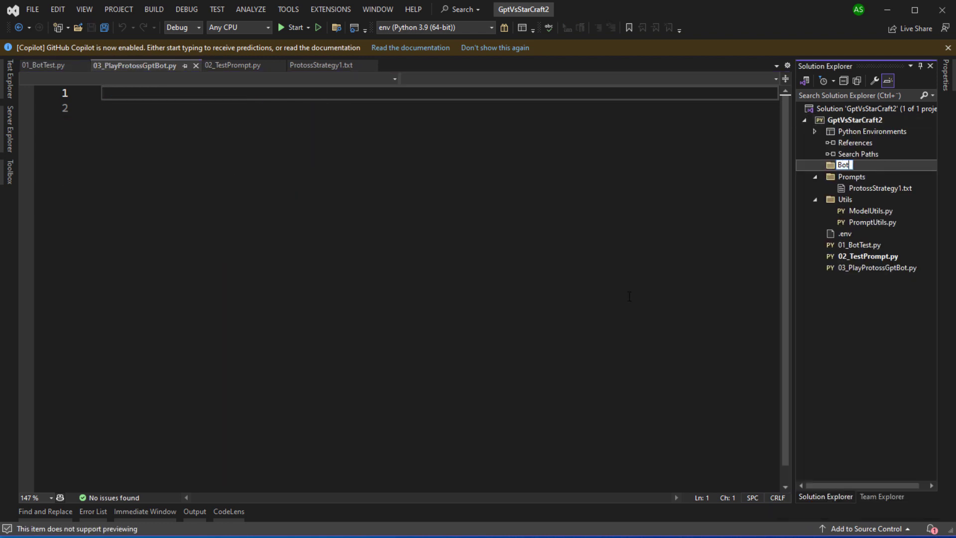
type("s")
key("Return")
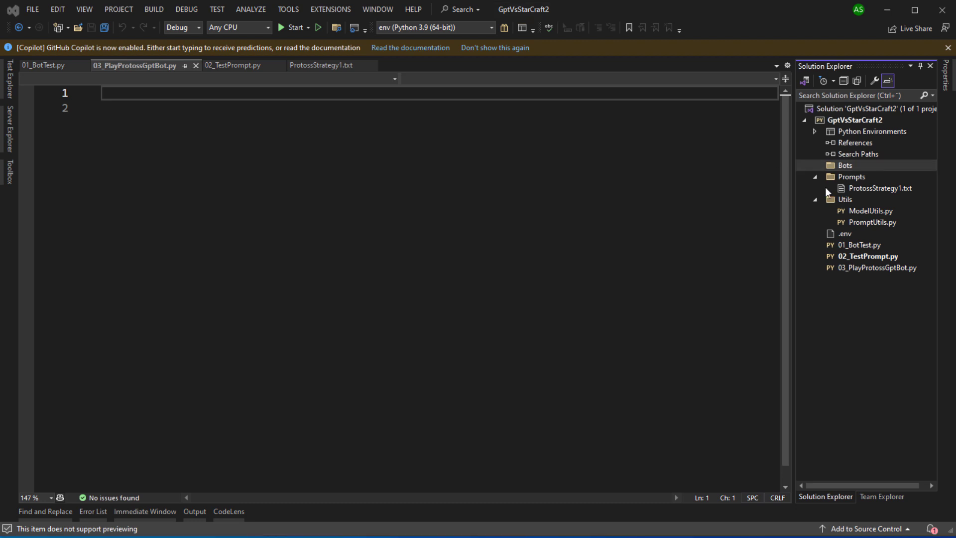
- Create StarcraftGptBots.py inside Bots, paste the ProtossGptBot code and save it
right_click(837, 164)
mouse_move(776, 170)
left_click(664, 172)
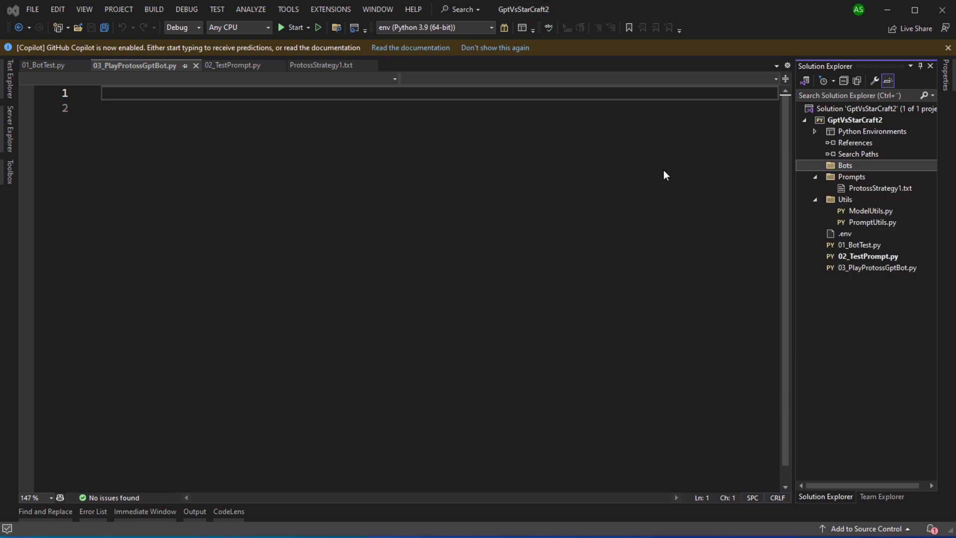
type("StarcraftGptBots")
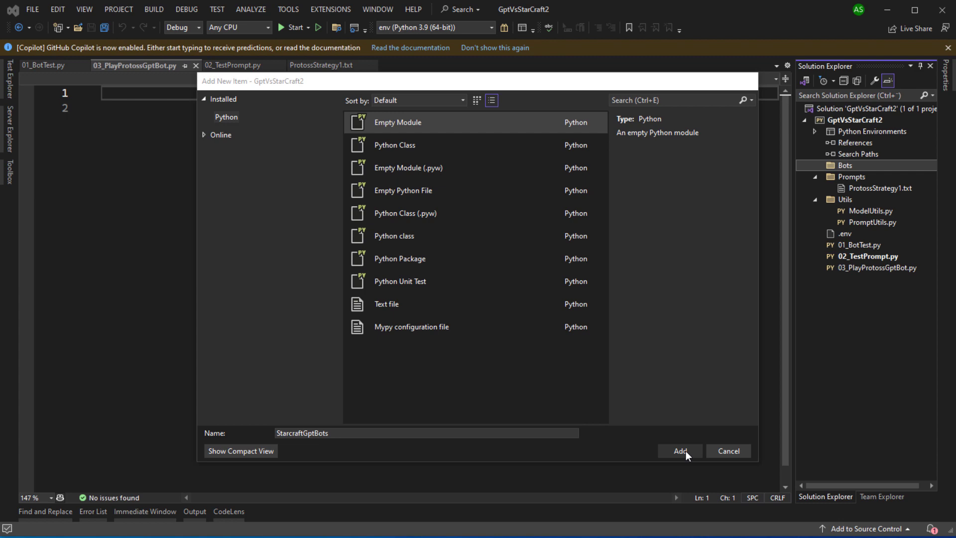
left_click(681, 451)
key("ctrl+v")
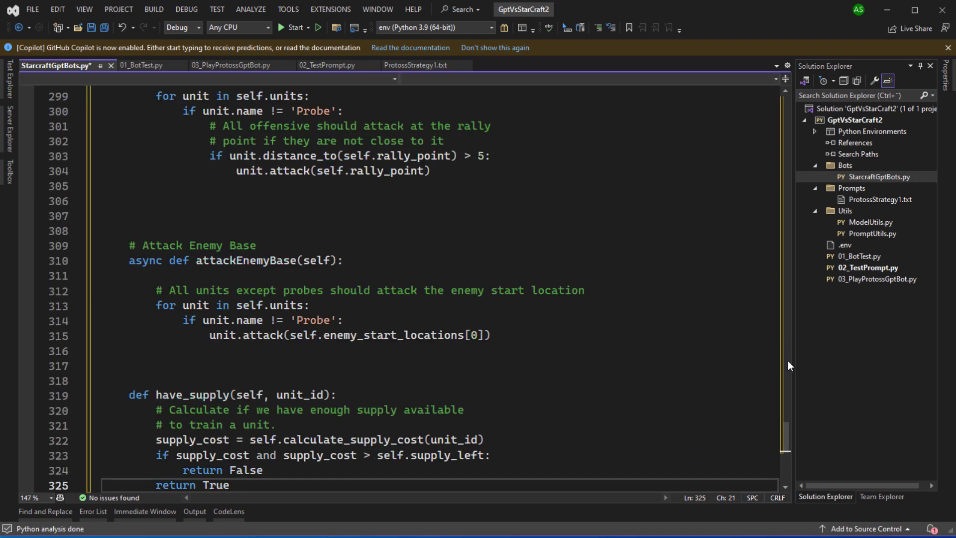
left_click(714, 405)
key("ctrl+s")
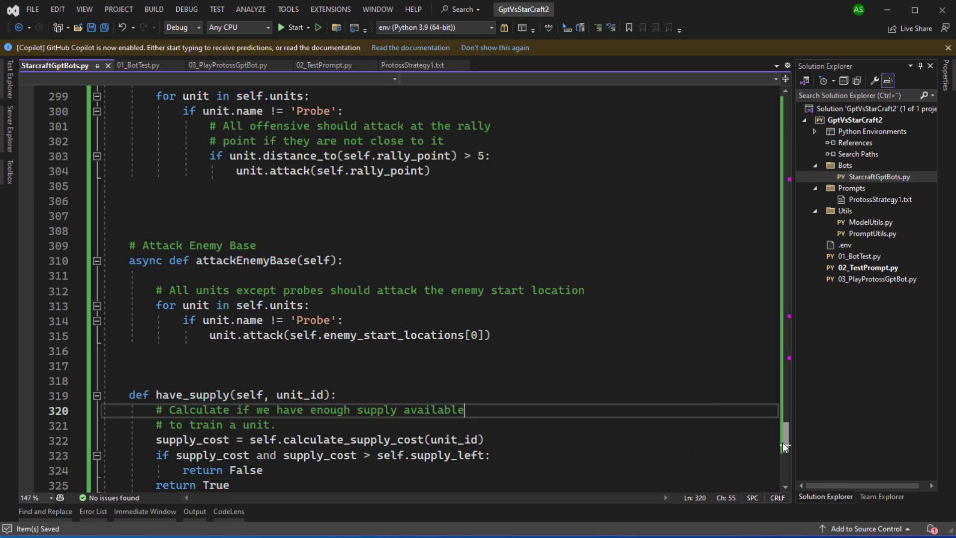
left_click_drag(786, 441, 776, 104)
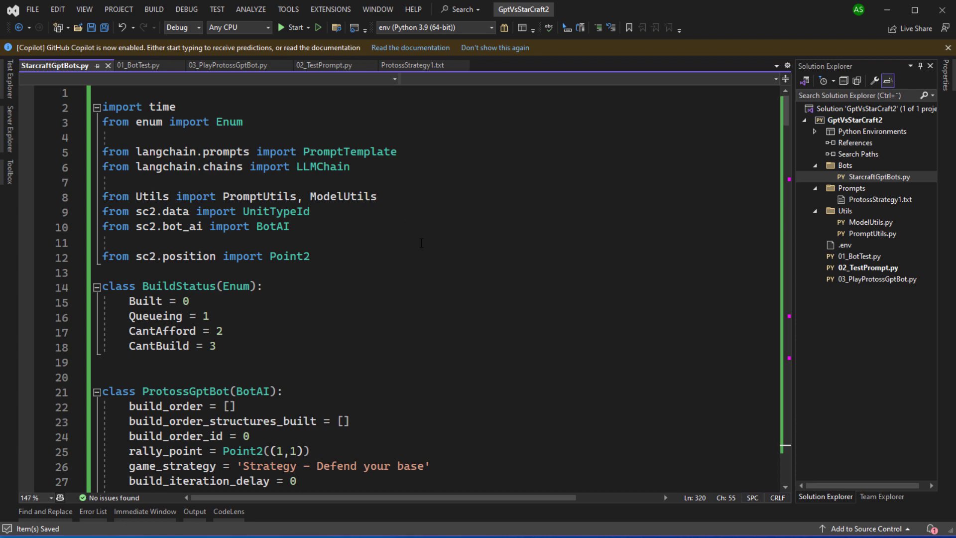
scroll(421, 236, "down", 2)
scroll(418, 234, "down", 2)
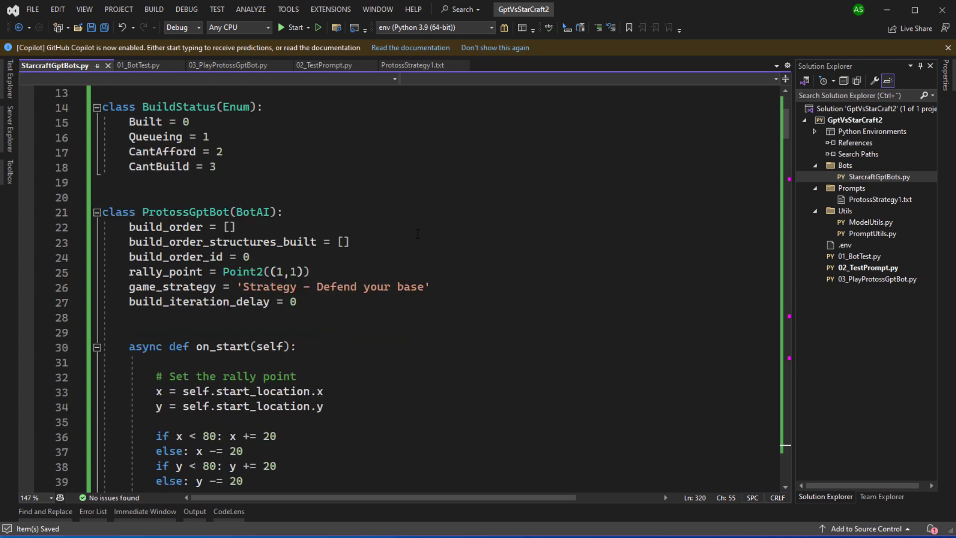
scroll(417, 234, "down", 2)
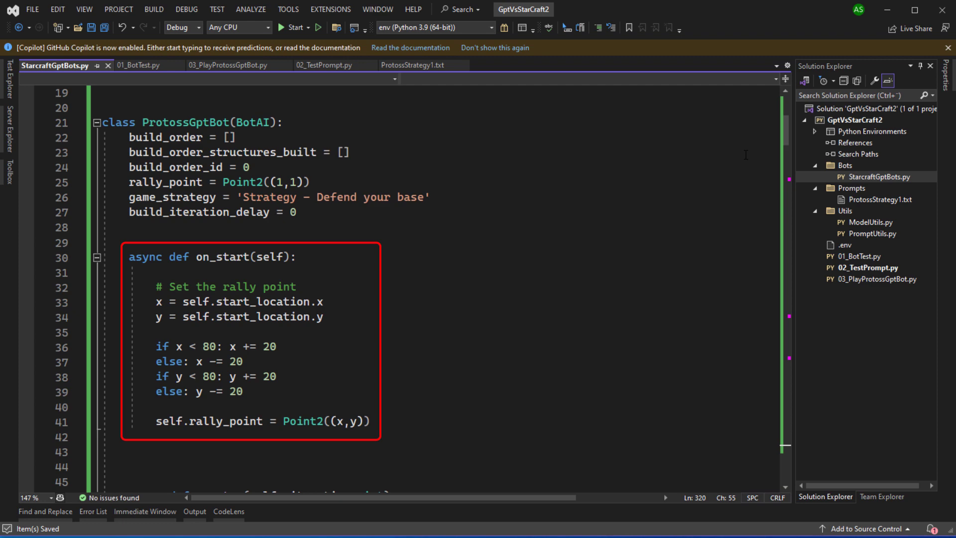
left_click_drag(782, 134, 781, 155)
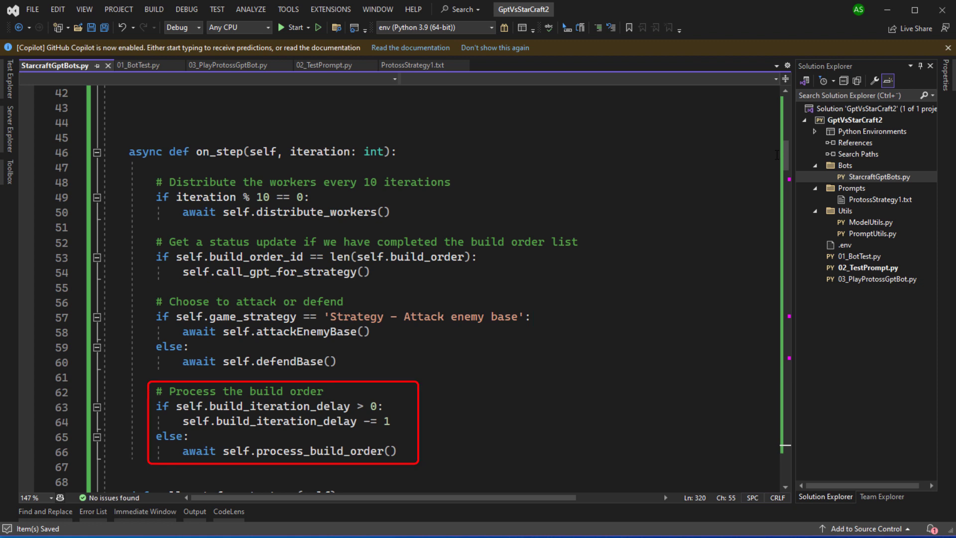
scroll(718, 187, "down", 8)
left_click(656, 213)
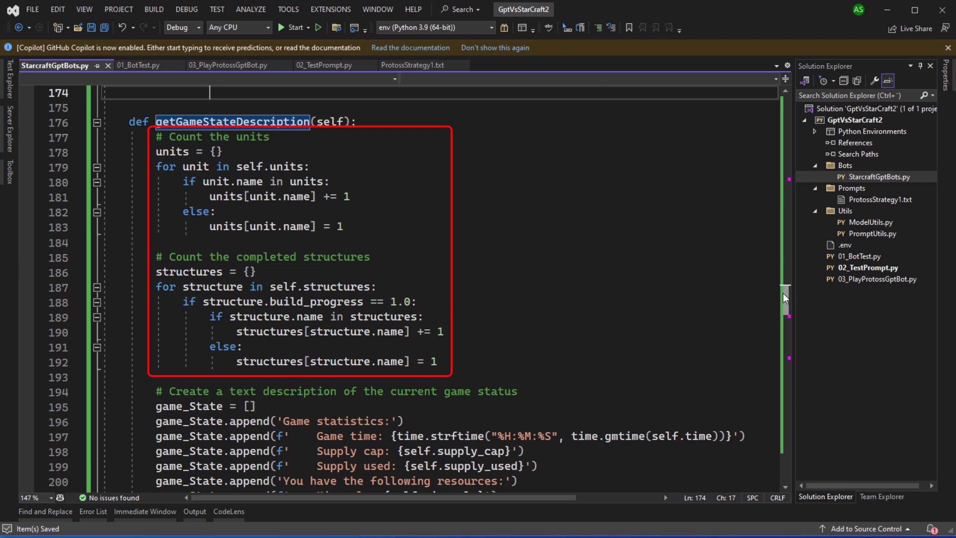
left_click_drag(783, 293, 781, 310)
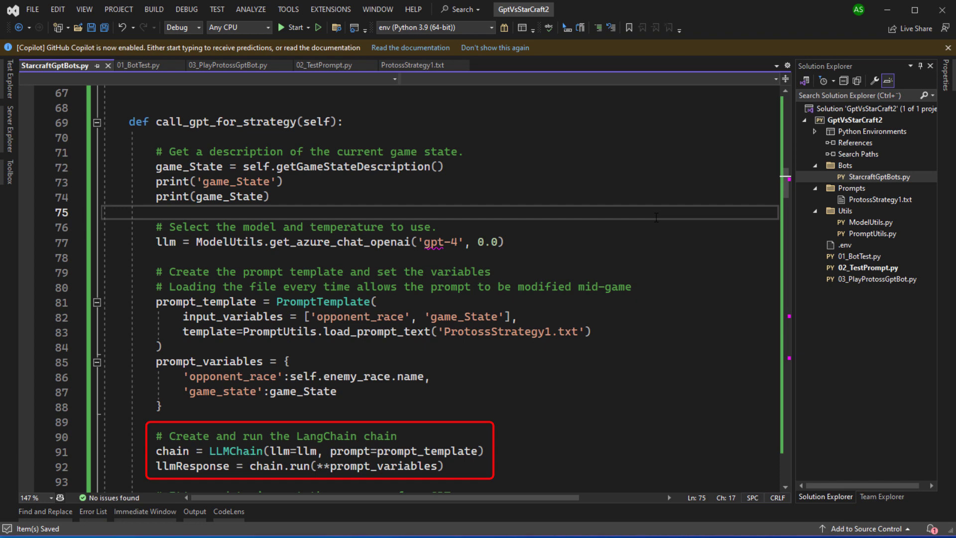
key("ctrl+minus")
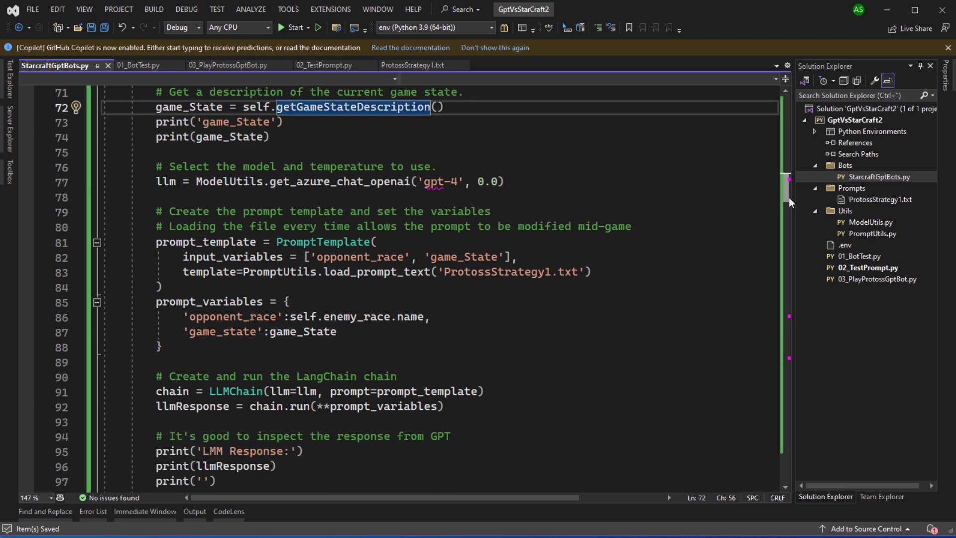
left_click_drag(789, 197, 791, 212)
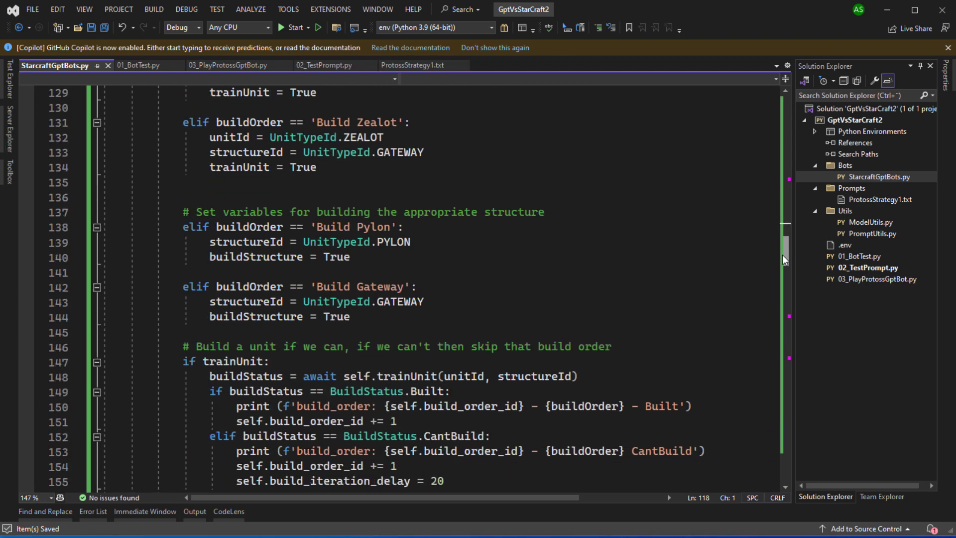
left_click_drag(783, 258, 786, 410)
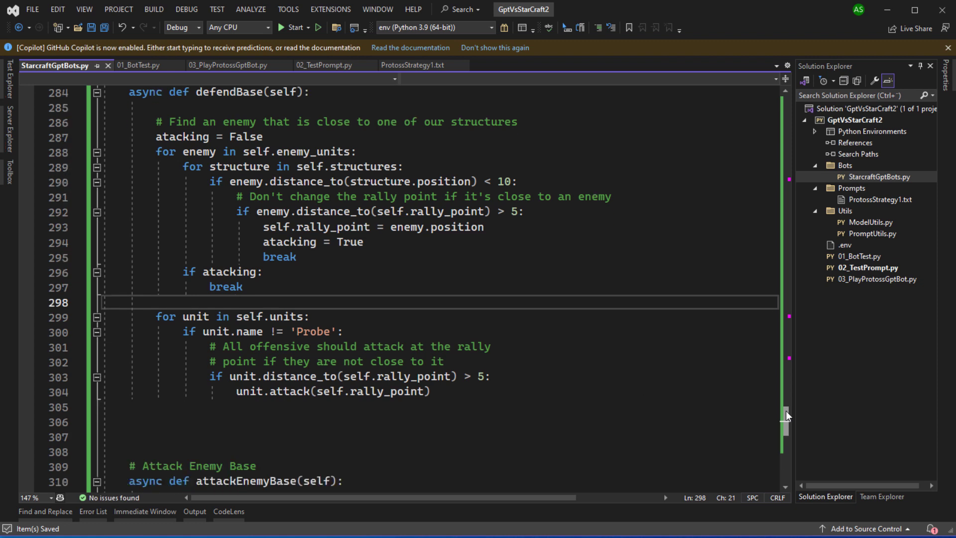
left_click(674, 423)
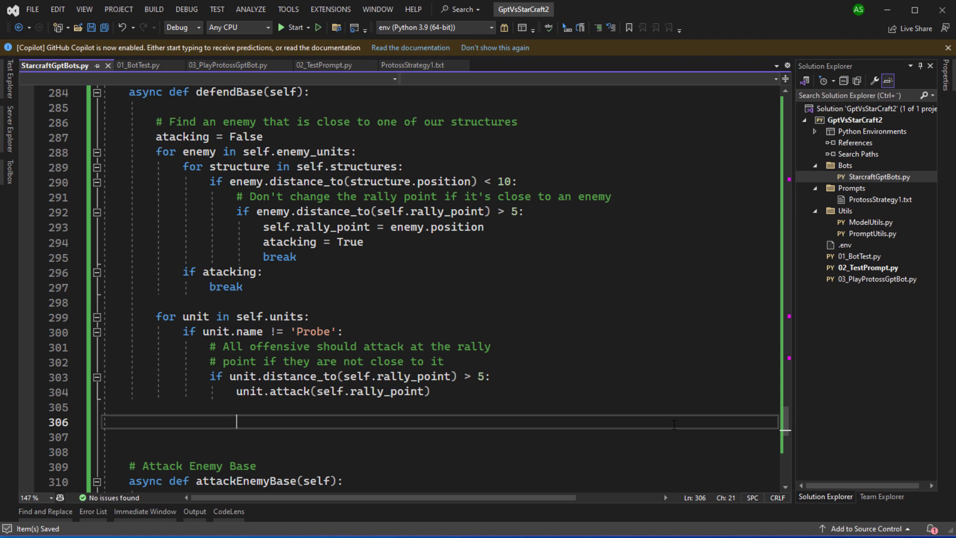
- Paste the run_game launch code against Very Easy Zerg into 03_PlayProtossGptBot.py and save
double_click(867, 279)
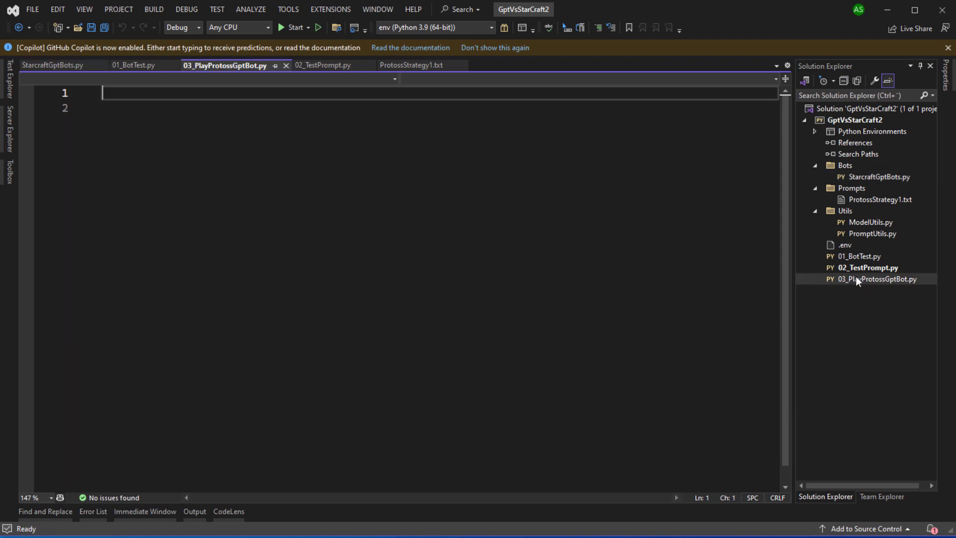
key("ctrl+v")
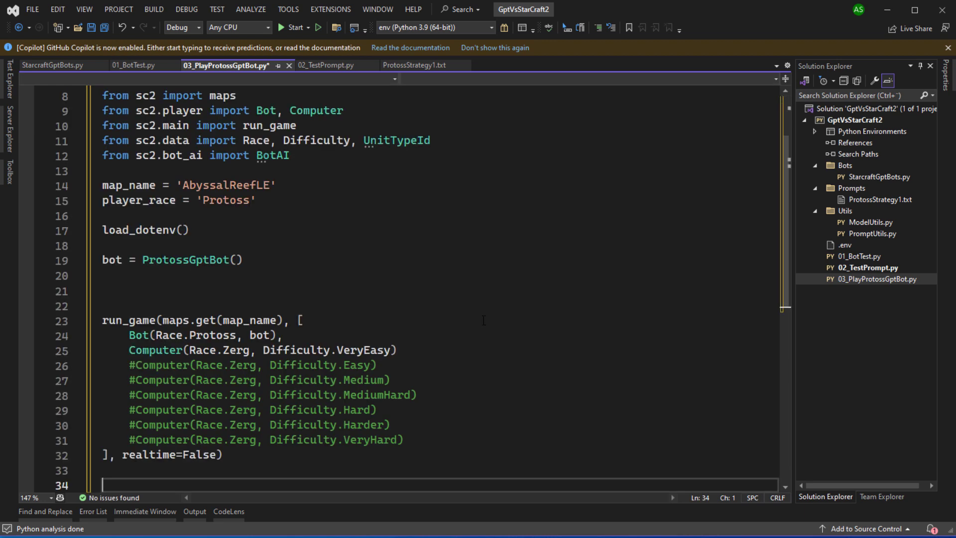
left_click(465, 305)
key("ctrl+s")
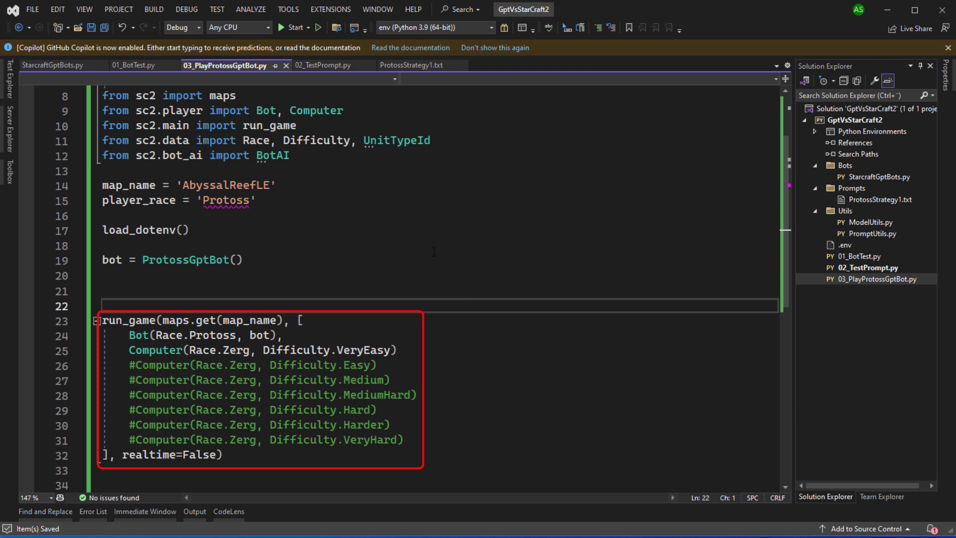
scroll(434, 252, "down", 1)
- Change realtime=False to True and start the bot in a new game
double_click(199, 422)
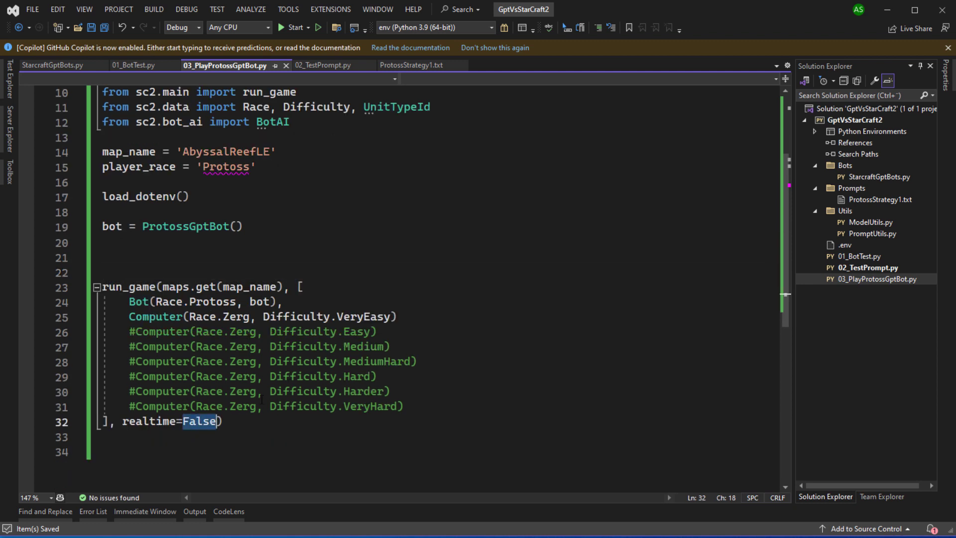
type("True")
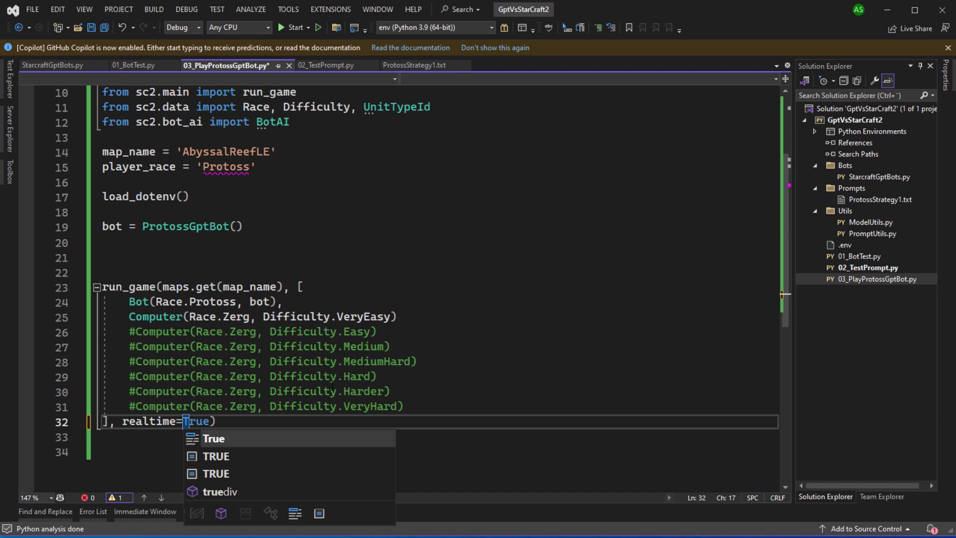
left_click(260, 268)
left_click(296, 31)
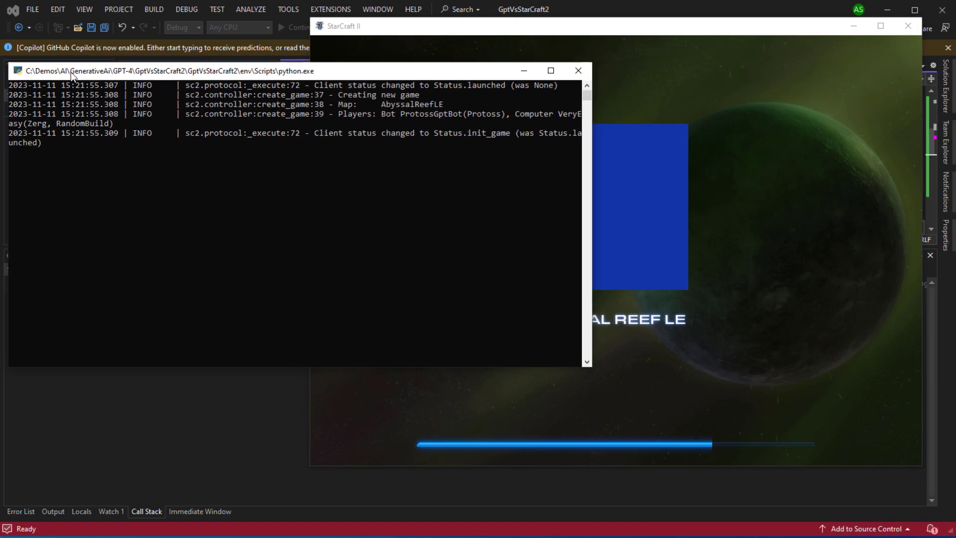
- Bring the StarCraft II window in front of the console while Abyssal Reef loads
left_click_drag(406, 28, 438, 25)
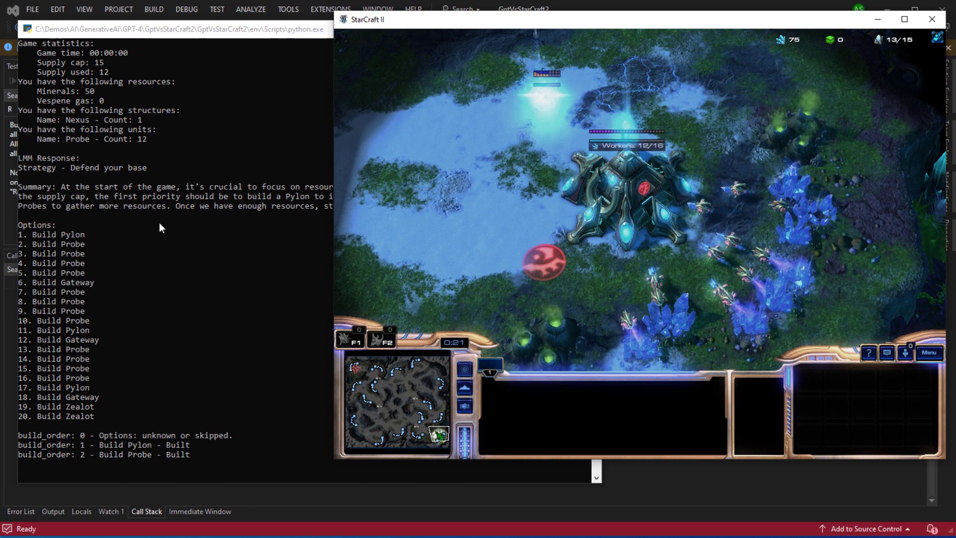
- Select a Pylon to inspect it while the bot builds its base
left_click(539, 118)
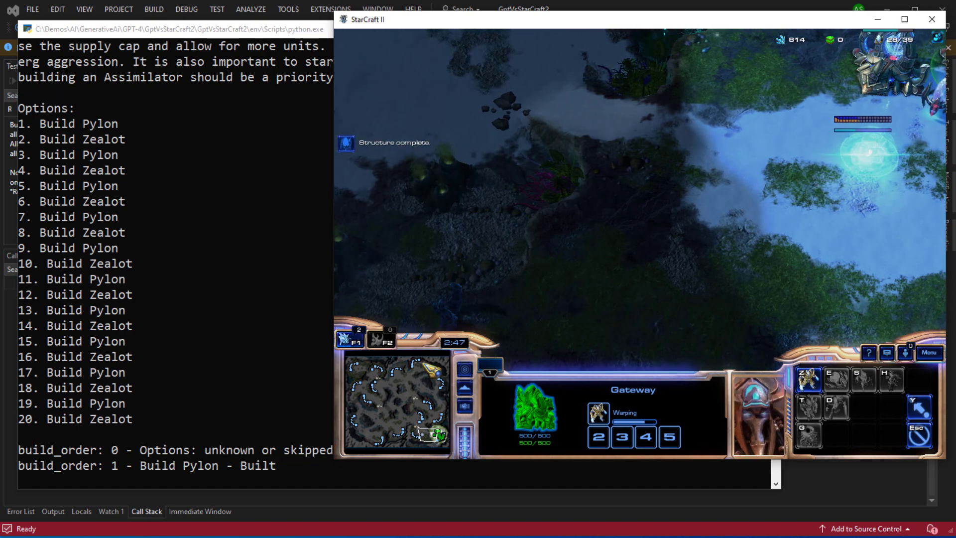
- Bring the python.exe console forward to read the build order log
left_click(305, 38)
left_click_drag(777, 478, 776, 60)
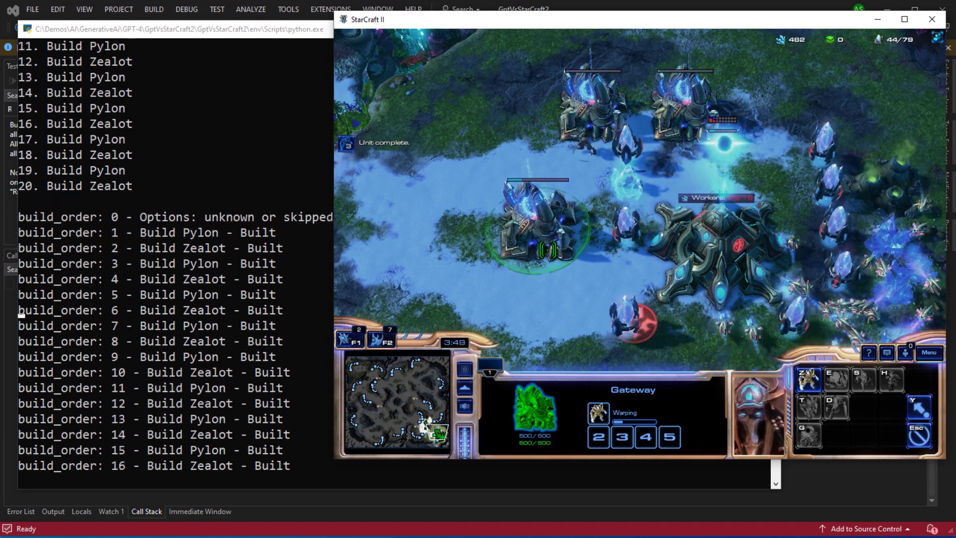
- Jump the camera via the minimap to watch the 14 Zealots advance
left_click(441, 440)
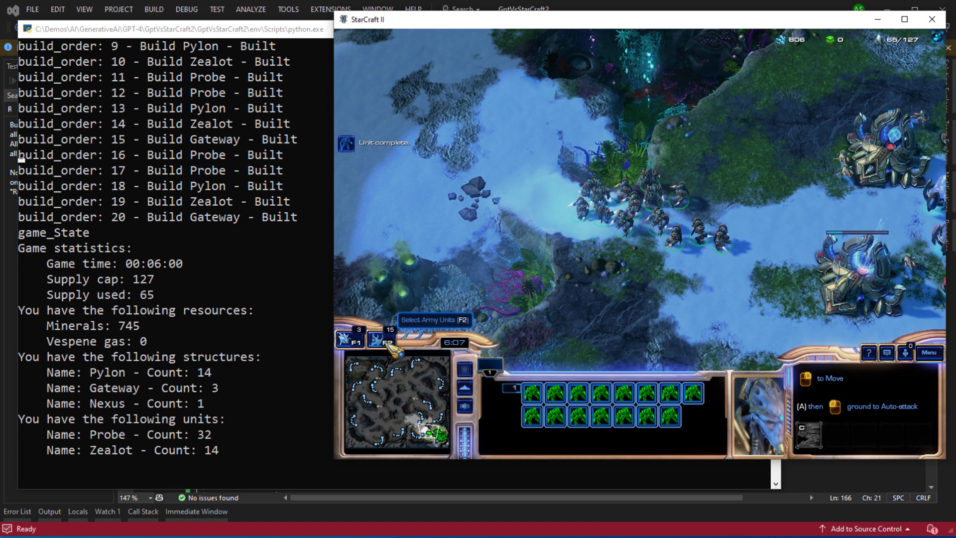
- Bring the bot's console output forward to review the 20 build options
left_click(304, 331)
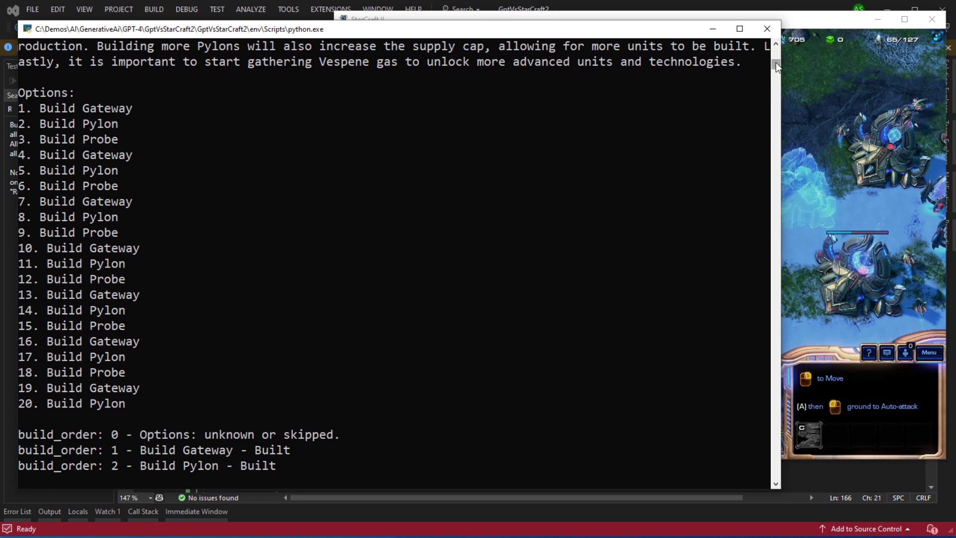
scroll(775, 62, "up", 9)
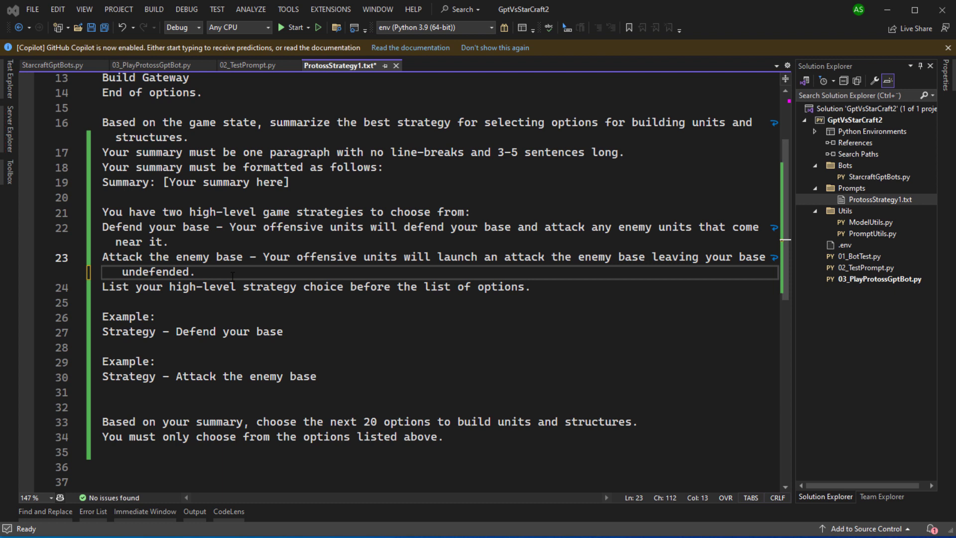
- Add a line stating Zealots are the only attackers, so build Zealots and attack early, and save
key("Return")
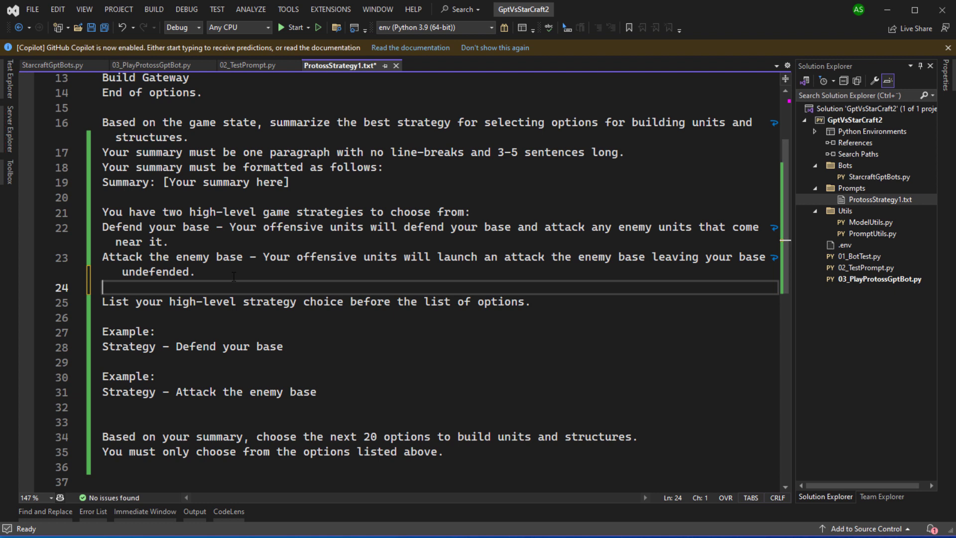
type("As you canonly atta")
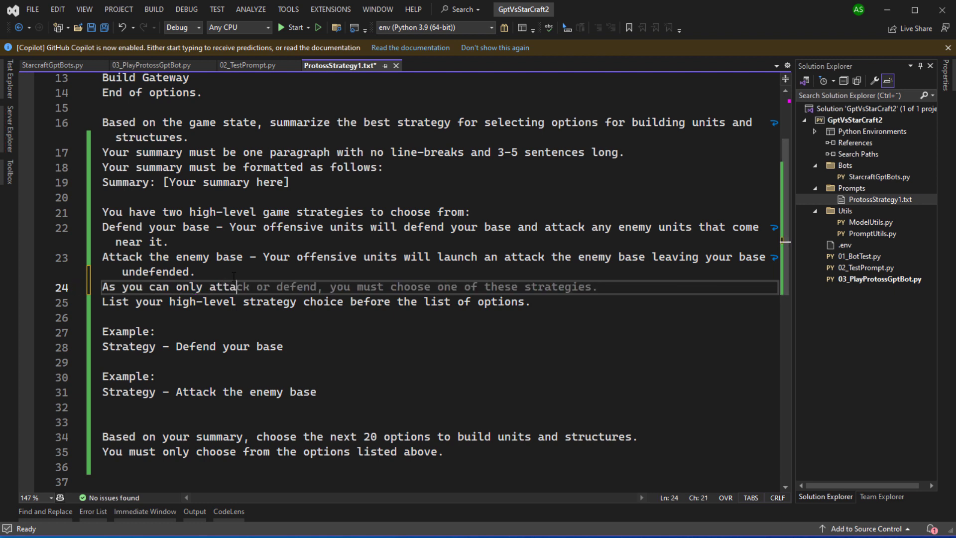
type("ck with Zealots, you must focus on")
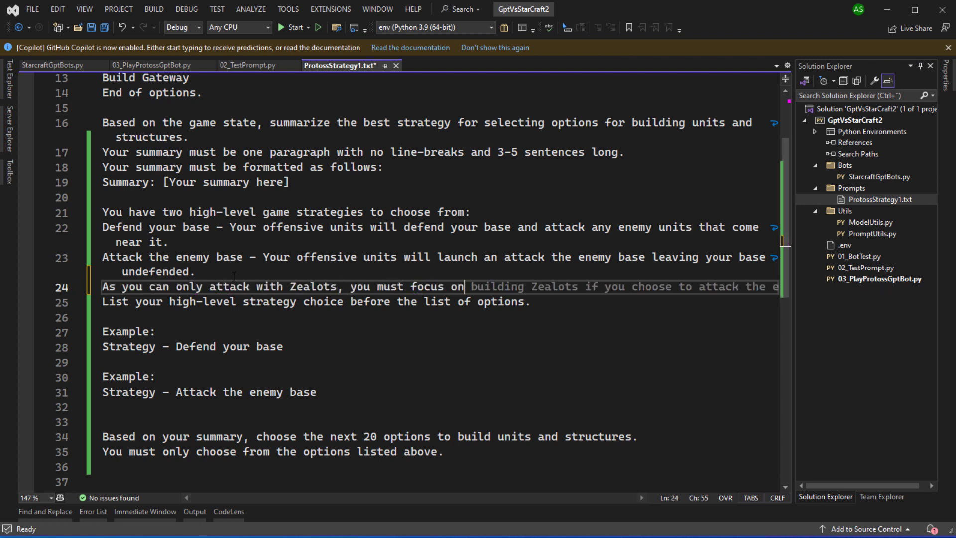
key("Tab")
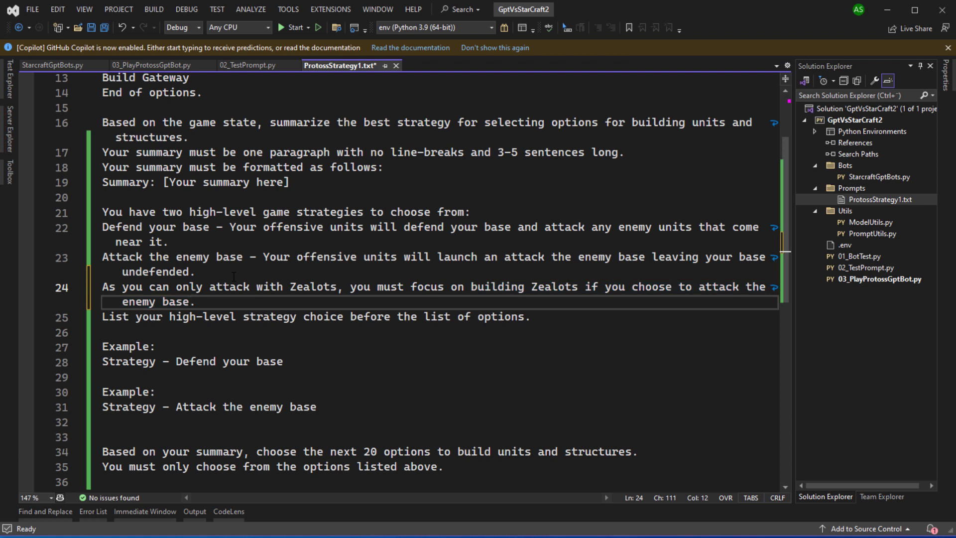
key("BackSpace")
key("BackSpace")
key("BackSpace")
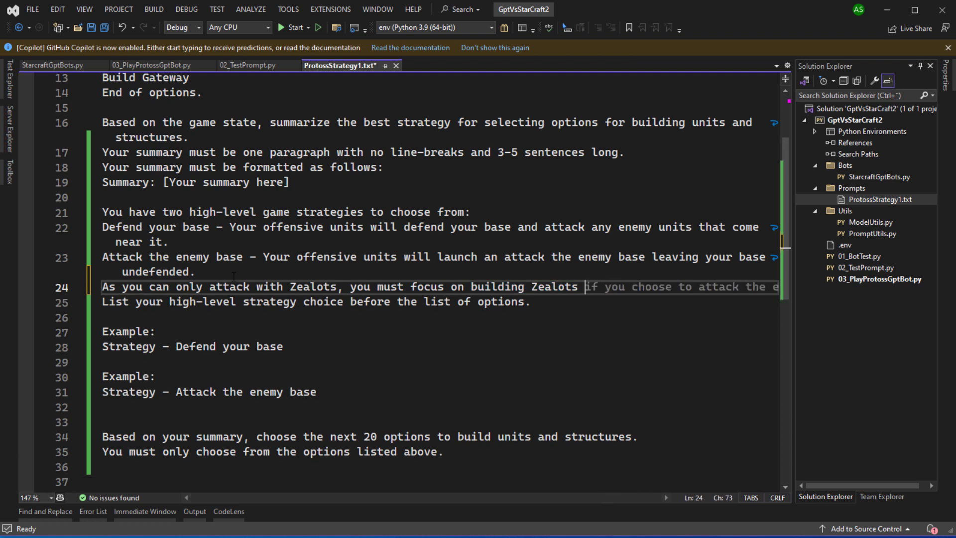
type("and att")
key("Tab")
key("Tab")
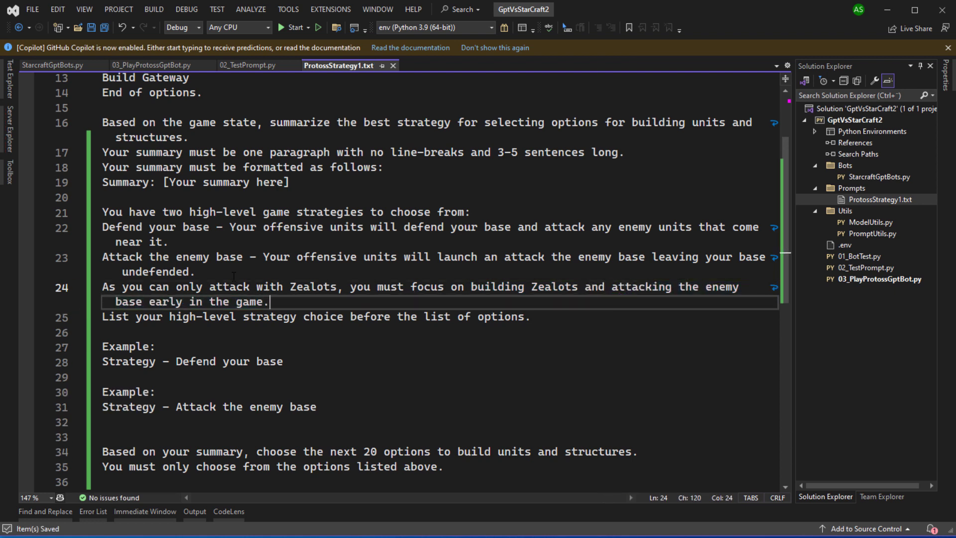
key("Down")
key("Down")
key("ctrl+s")
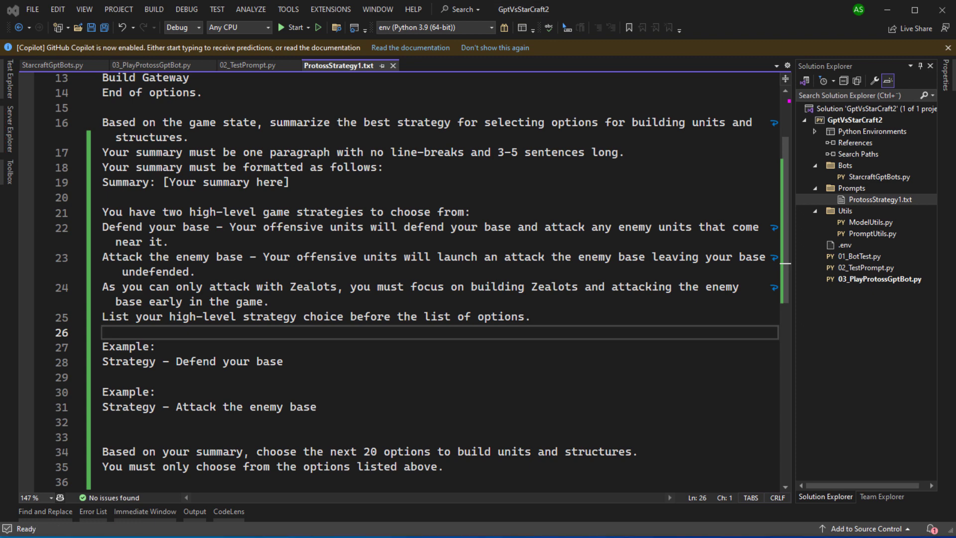
- Run 03_PlayProtossGptBot.py so the bot plays a new game against the Very Easy Zerg AI
left_click(292, 28)
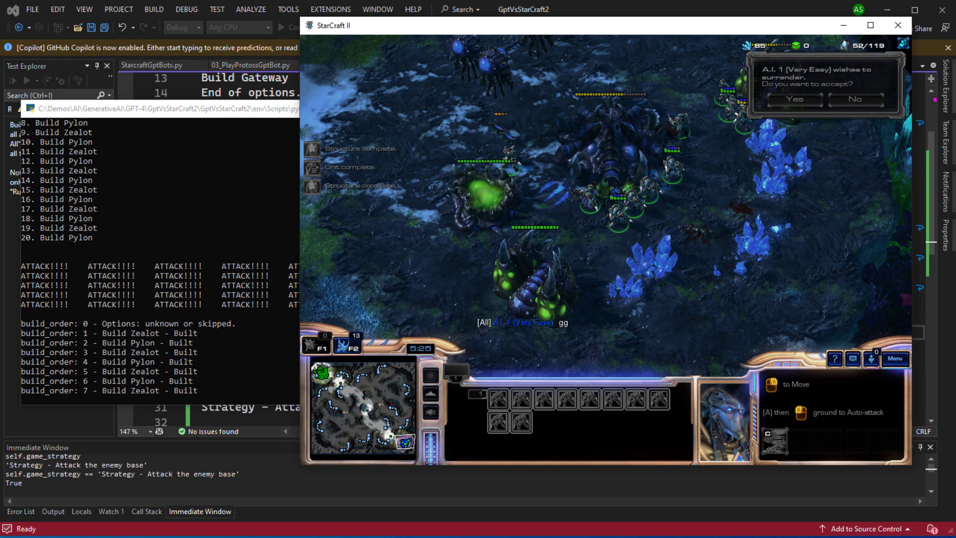
- Accept the Zerg AI's surrender offer to take the Victory
left_click(800, 101)
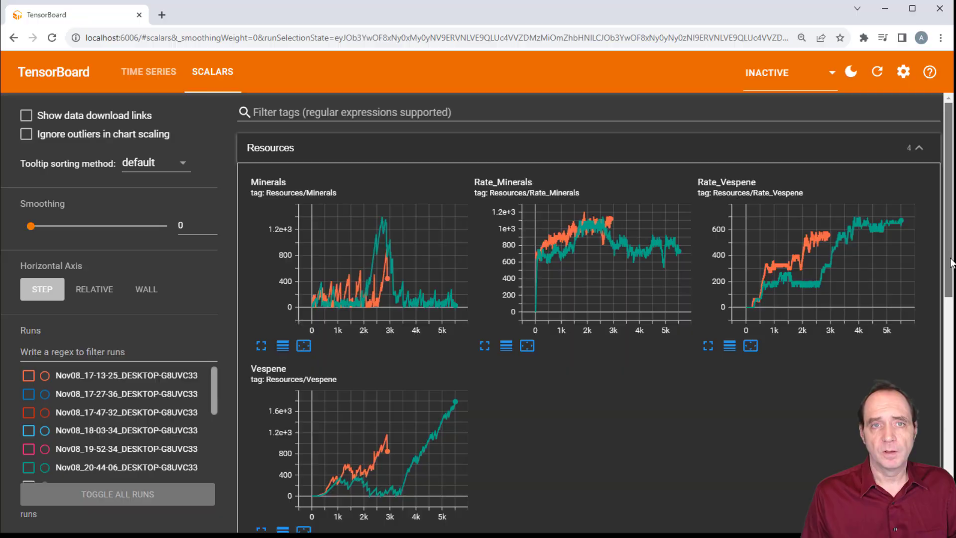
scroll(591, 315, "down", 1)
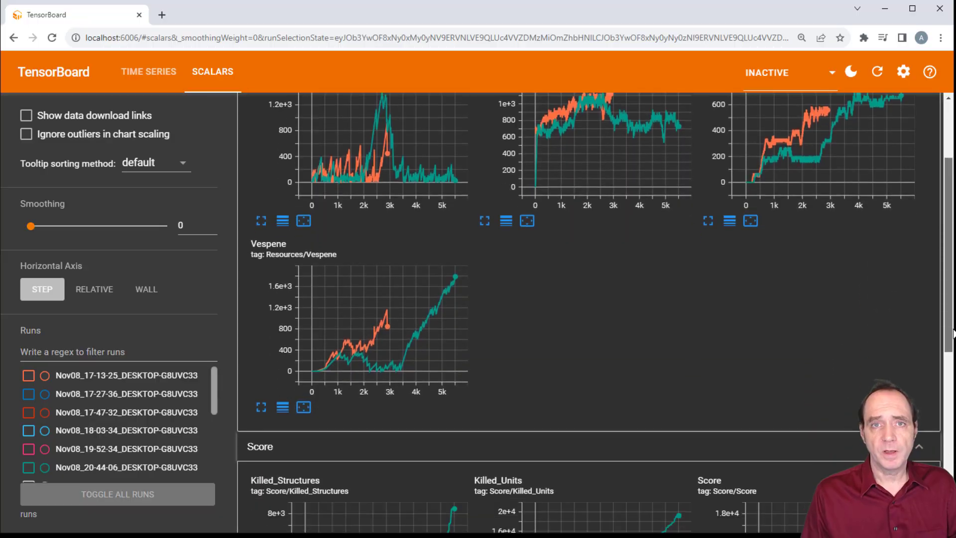
scroll(591, 313, "down", 2)
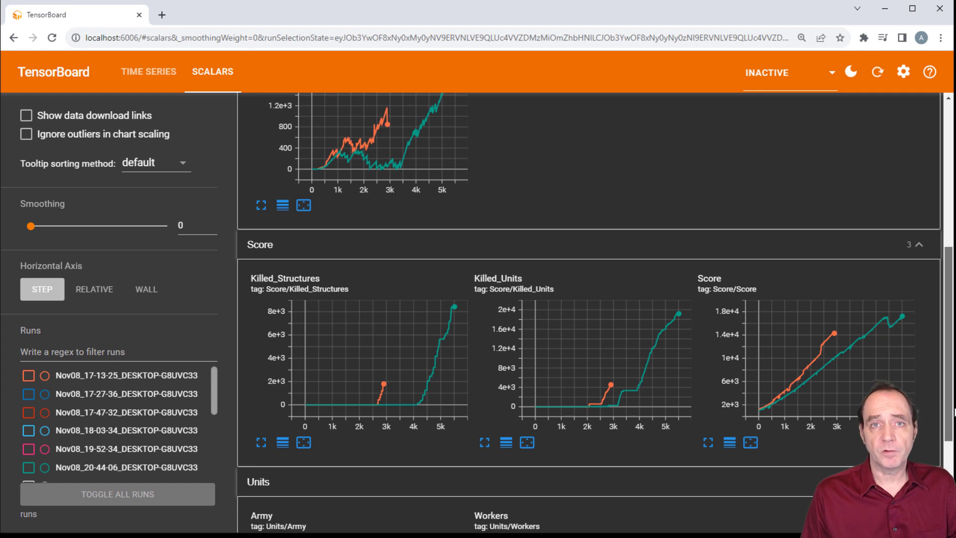
scroll(591, 314, "down", 1)
scroll(591, 314, "down", 1)
scroll(590, 314, "down", 1)
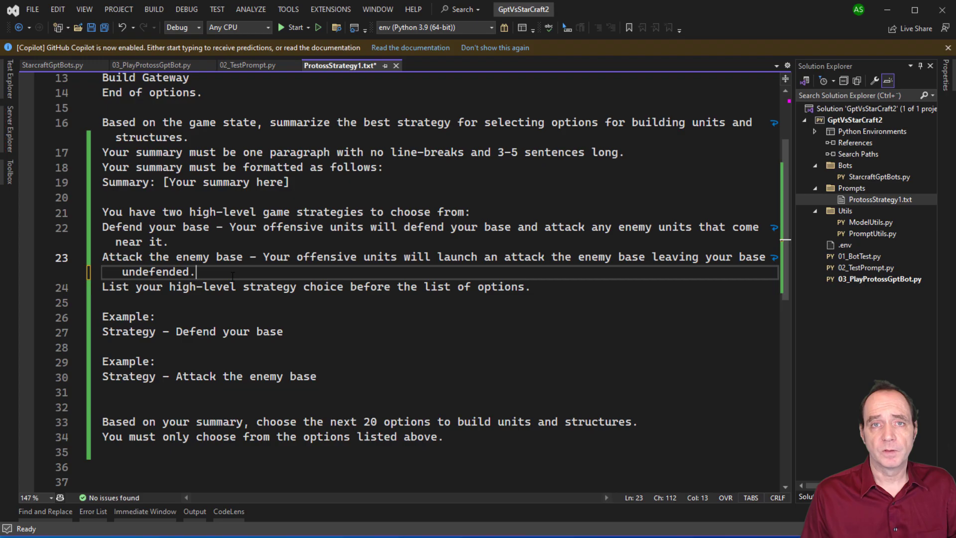
- Add a ProtossStrategy1 line: only Zealots can attack, so build Zealots and attack the enemy base
key("Return")
type("As you can")
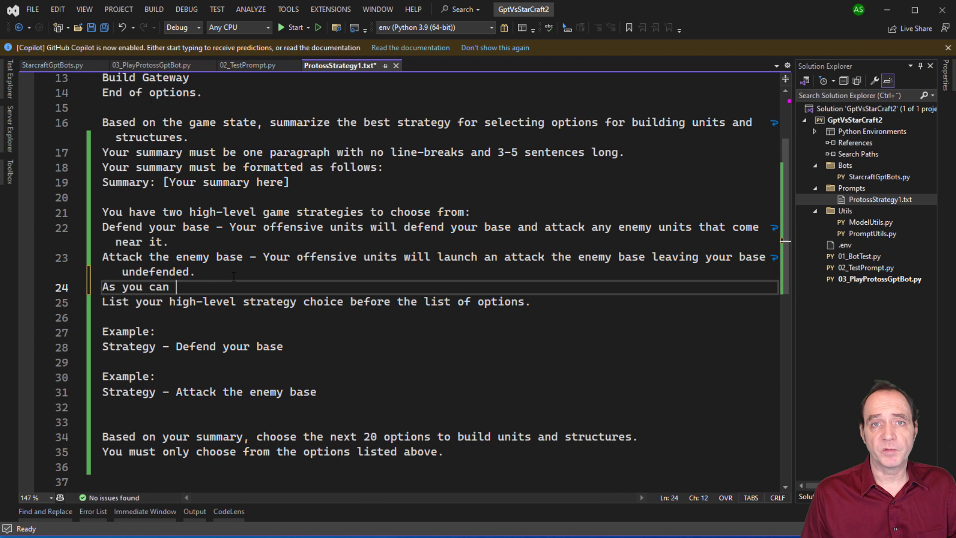
type(" only attack")
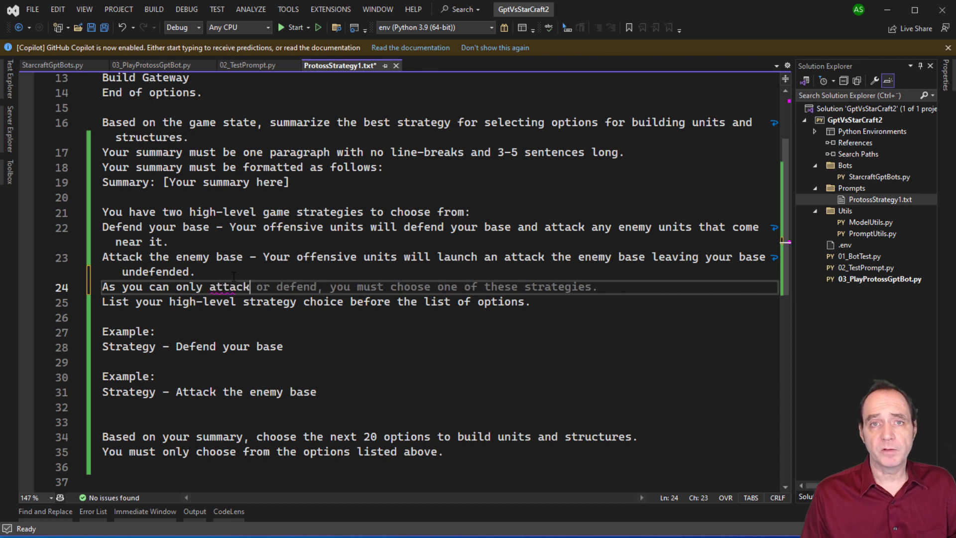
type(" with Zealots, you must focus on")
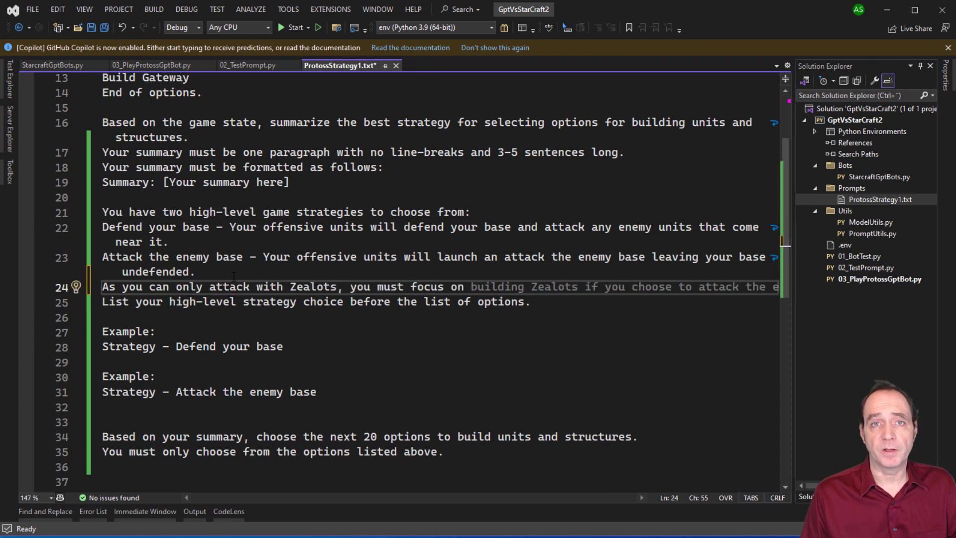
key("Tab")
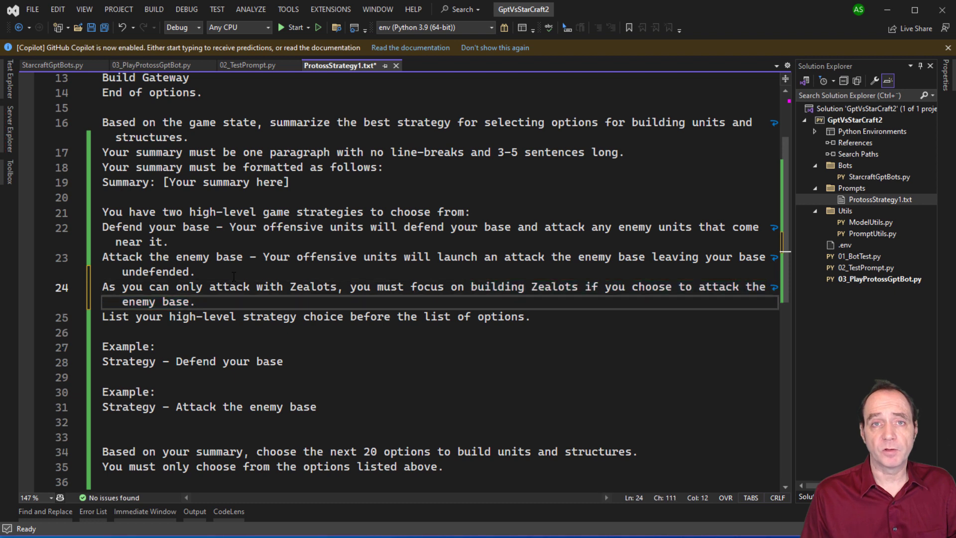
key("BackSpace")
key("BackSpace")
key("BackSpace")
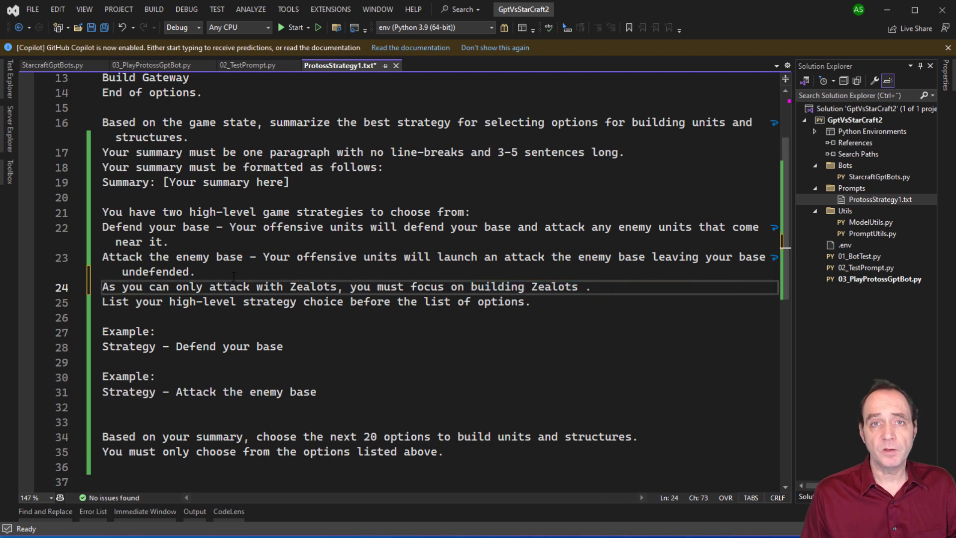
type("and att")
key("Tab")
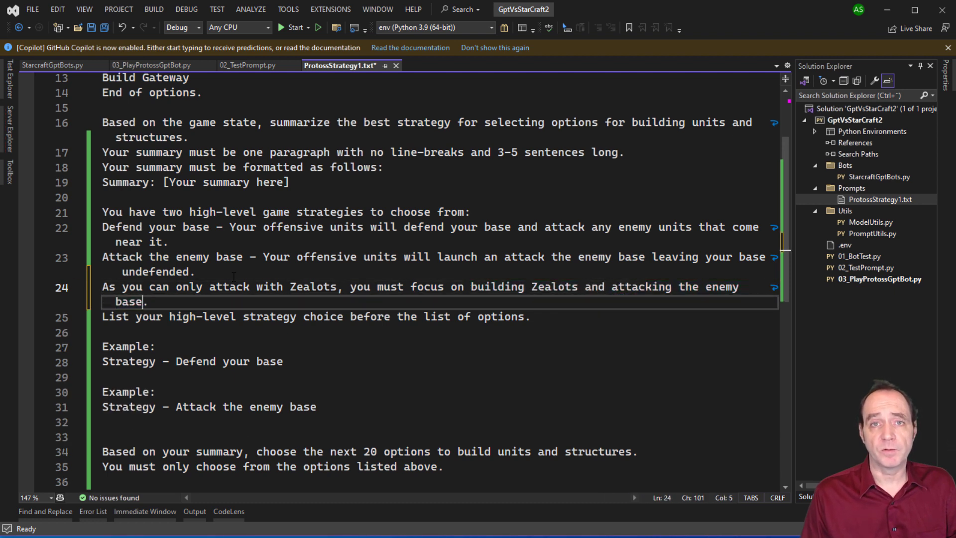